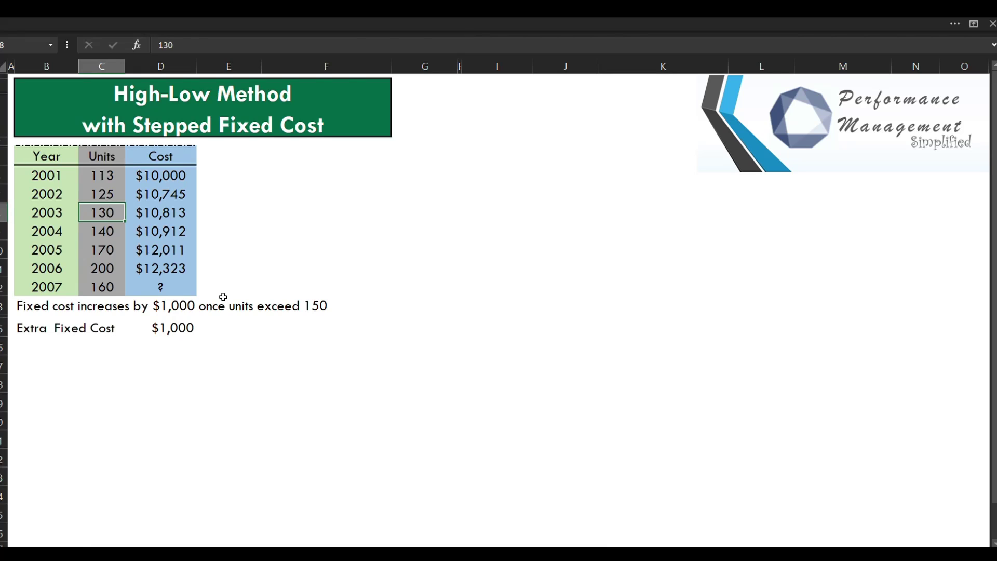
Step: Enter the label "Step 1" in cell B19 below the cost data
{"action": "left_click", "coordinate": [176, 325]}
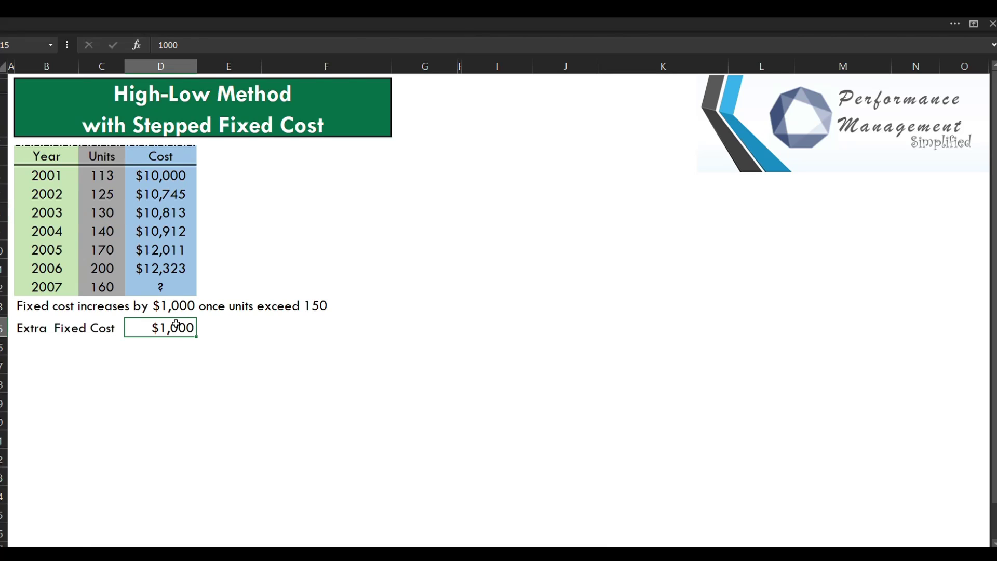
{"action": "left_click", "coordinate": [46, 404]}
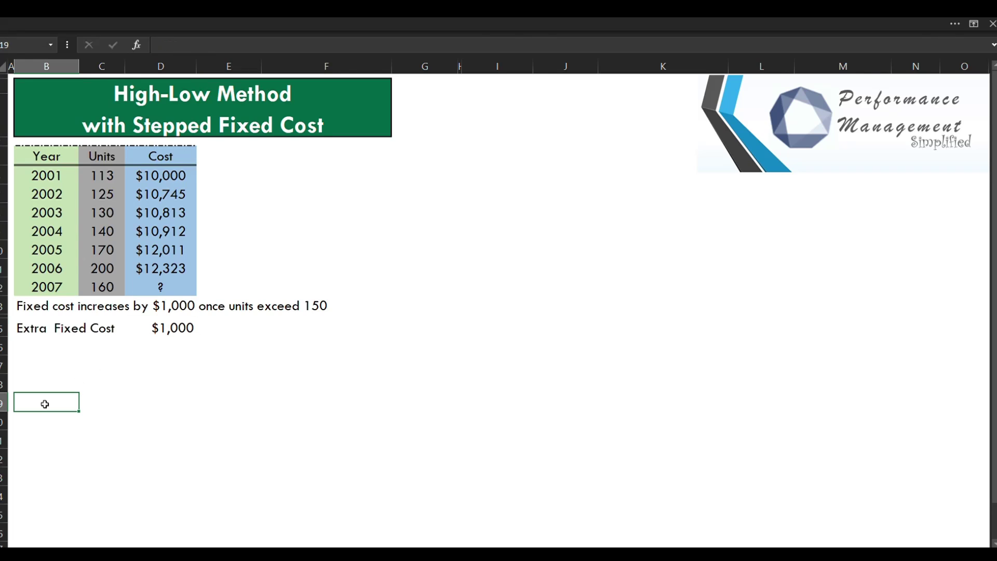
{"action": "type", "text": "Step 1"}
{"action": "key", "text": "Tab"}
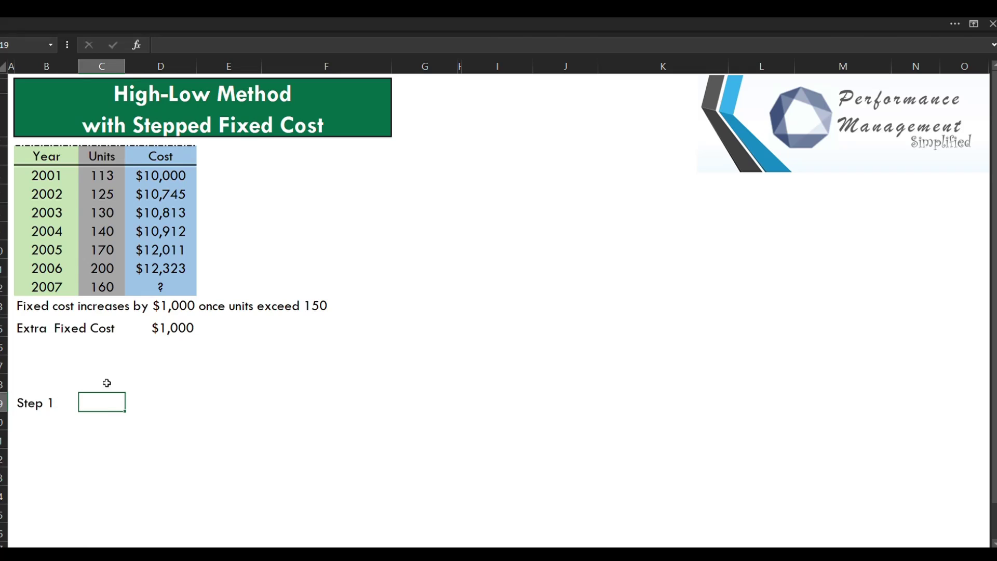
Step: Add the column headings "Highest" and "Lowest" in row 18 and place them in E18 and F18
{"action": "left_click", "coordinate": [153, 385]}
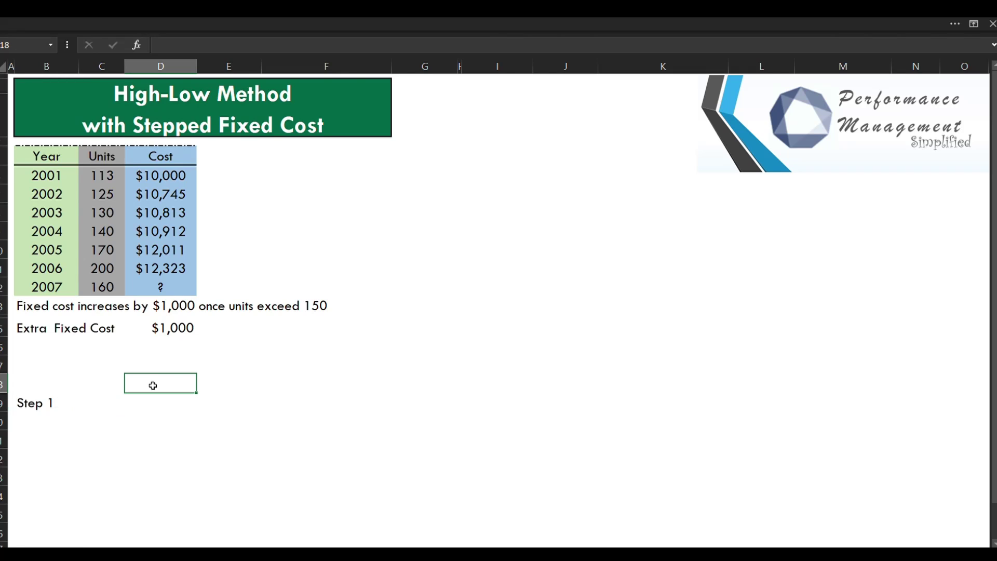
{"action": "type", "text": "Highest"}
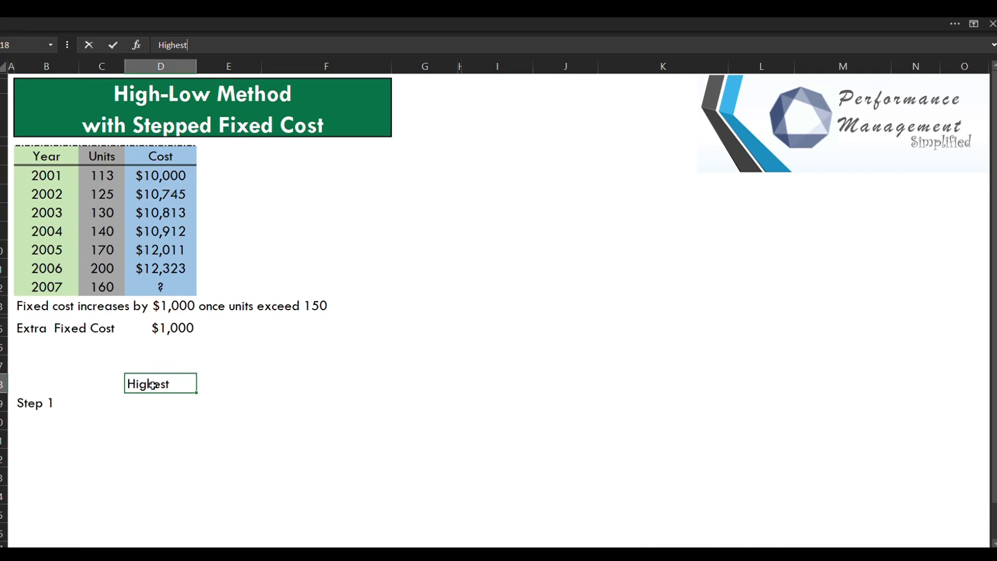
{"action": "key", "text": "Tab"}
{"action": "type", "text": "Lowest"}
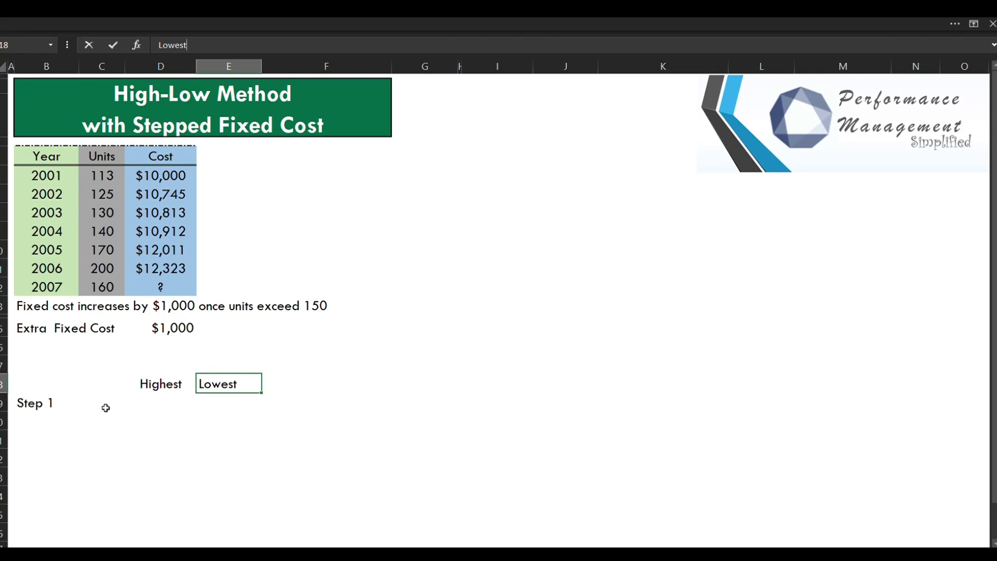
{"action": "left_click", "coordinate": [167, 403]}
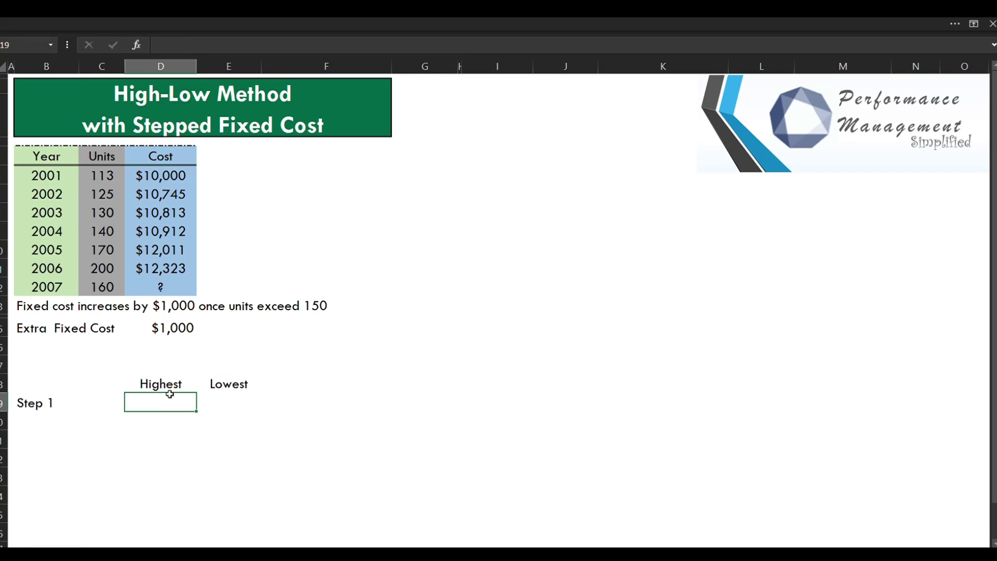
{"action": "left_click_drag", "start_coordinate": [170, 384], "coordinate": [267, 382]}
Step: Label the Step 1 row "Unit(X)" in cell D19
{"action": "left_click", "coordinate": [140, 402]}
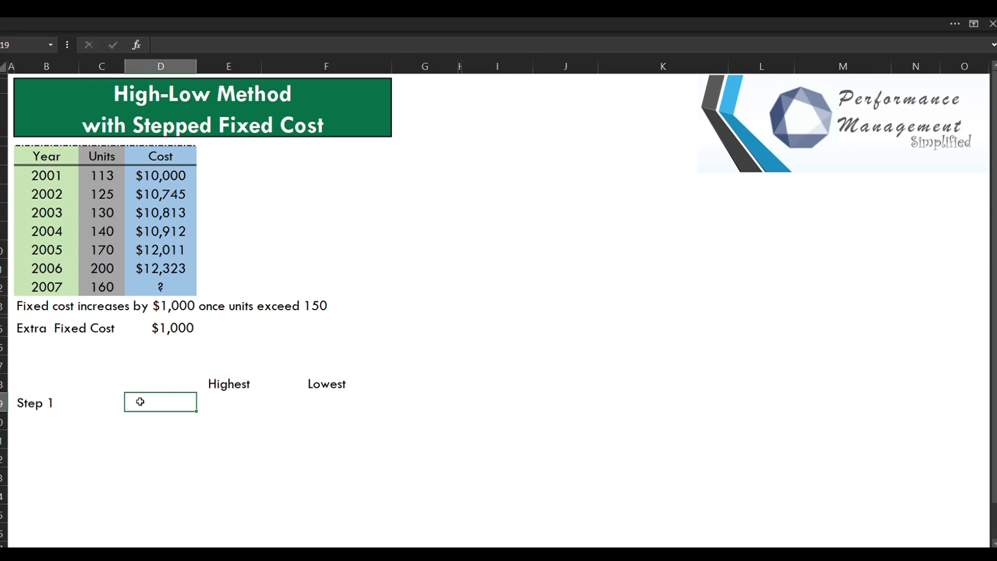
{"action": "type", "text": "Unit(X)"}
{"action": "left_click", "coordinate": [220, 416]}
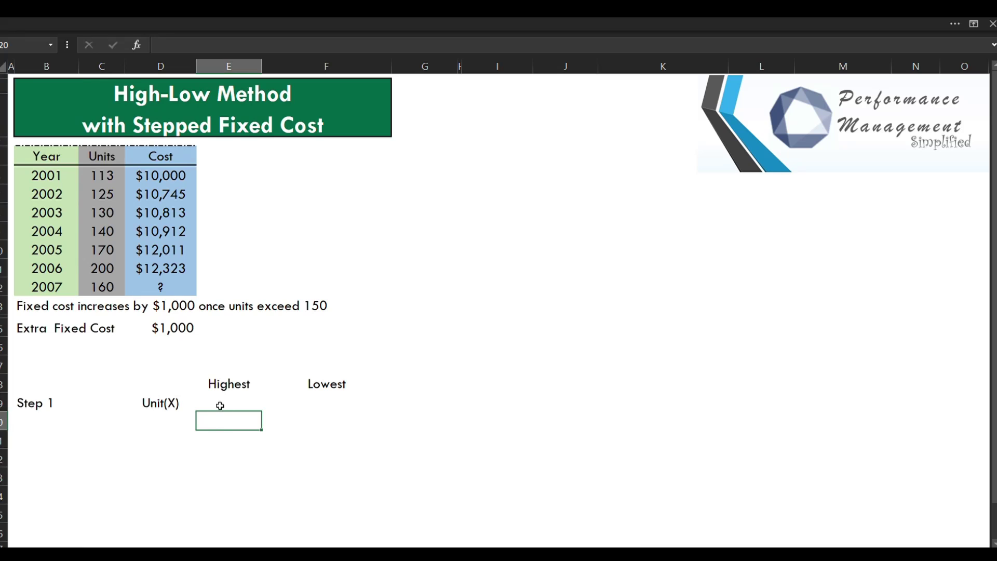
Step: Link the highest units in E19 to the 2006 units (=C11) and the lowest in F19 to the 2001 units (=C6)
{"action": "left_click", "coordinate": [220, 404]}
{"action": "type", "text": "="}
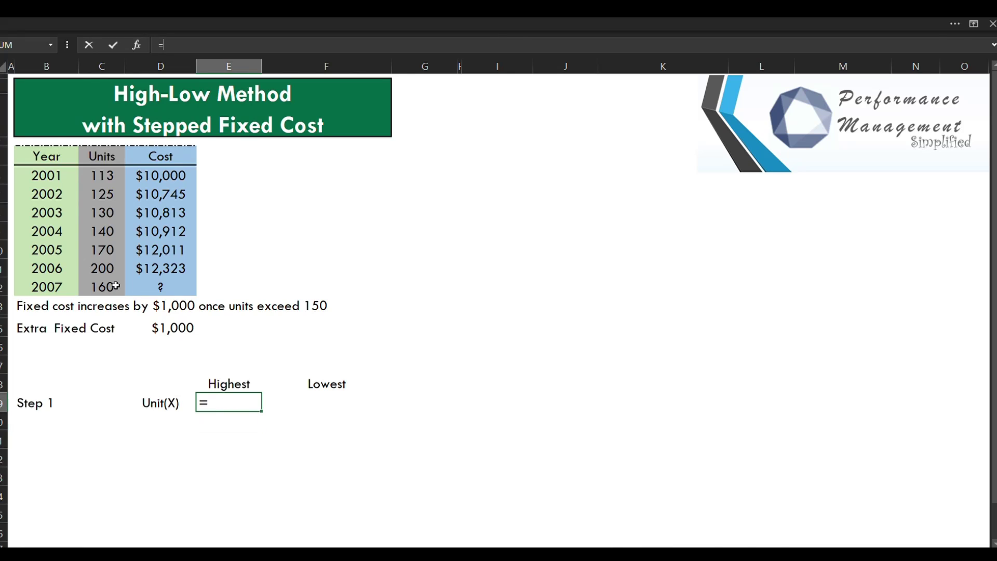
{"action": "left_click", "coordinate": [101, 269]}
{"action": "key", "text": "ctrl+Return"}
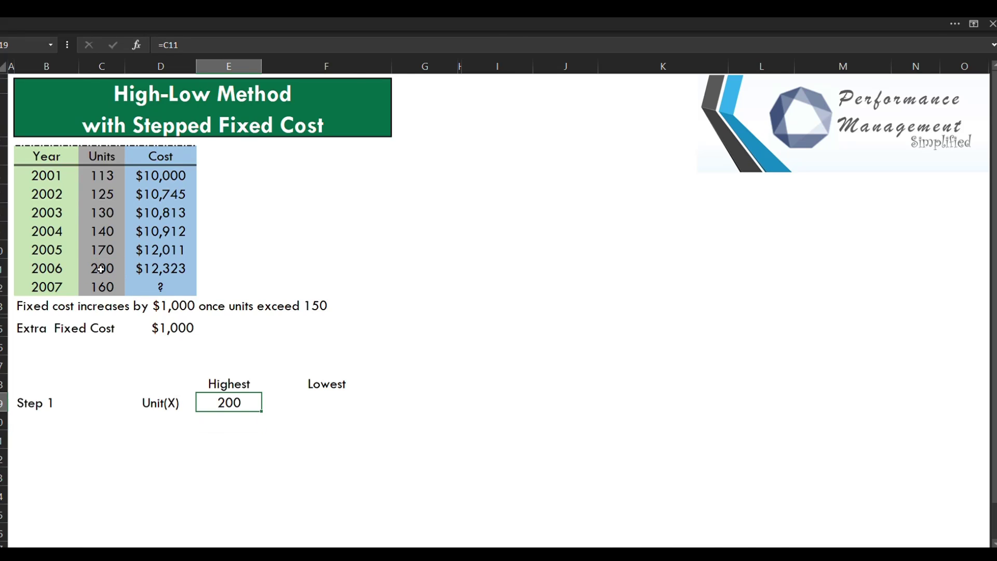
{"action": "left_click", "coordinate": [316, 400]}
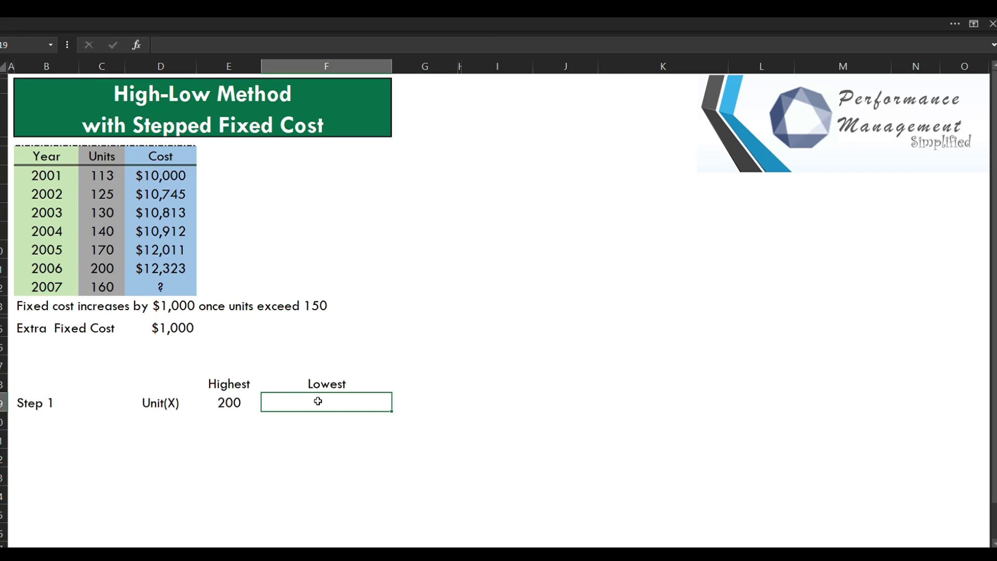
{"action": "type", "text": "="}
{"action": "left_click", "coordinate": [109, 175]}
{"action": "key", "text": "ctrl+Return"}
Step: Label the row below as "Step 2" in B20 and "Cost(Y)" in D20
{"action": "left_click", "coordinate": [23, 420]}
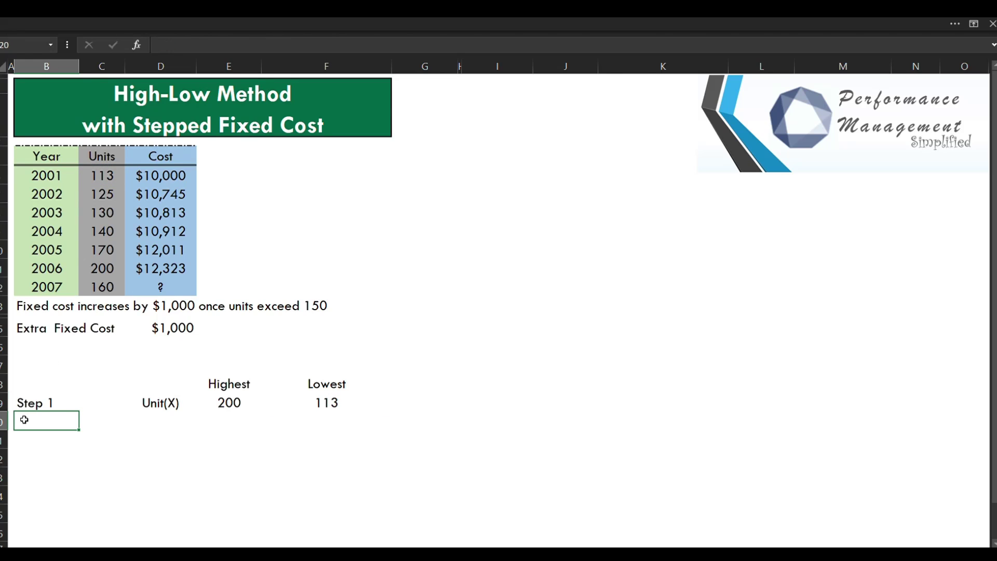
{"action": "type", "text": "sTep 1"}
{"action": "key", "text": "shift+Home"}
{"action": "type", "text": "Step 1"}
{"action": "key", "text": "BackSpace"}
{"action": "type", "text": "2"}
{"action": "key", "text": "Tab"}
{"action": "key", "text": "Tab"}
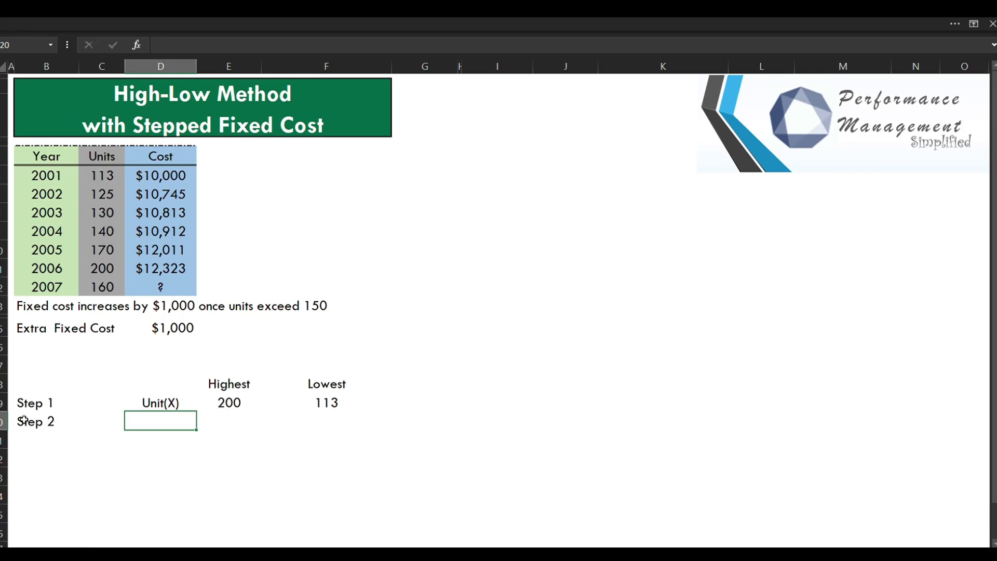
{"action": "type", "text": "Cost(Y)"}
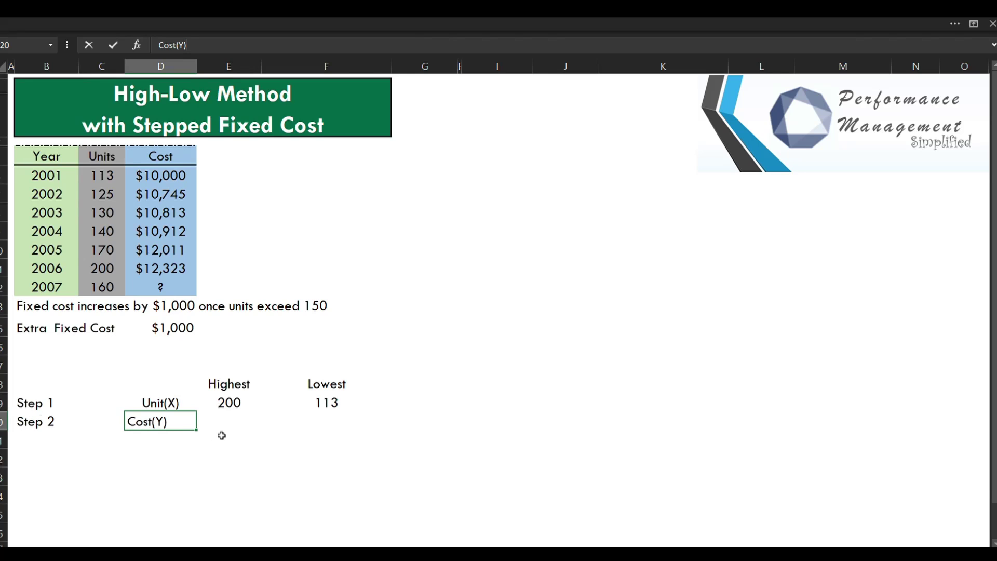
Step: Link the highest cost in E20 to the 2006 cost (=D11) and the lowest in F20 to the 2001 cost (=D6)
{"action": "left_click", "coordinate": [225, 419]}
{"action": "type", "text": "="}
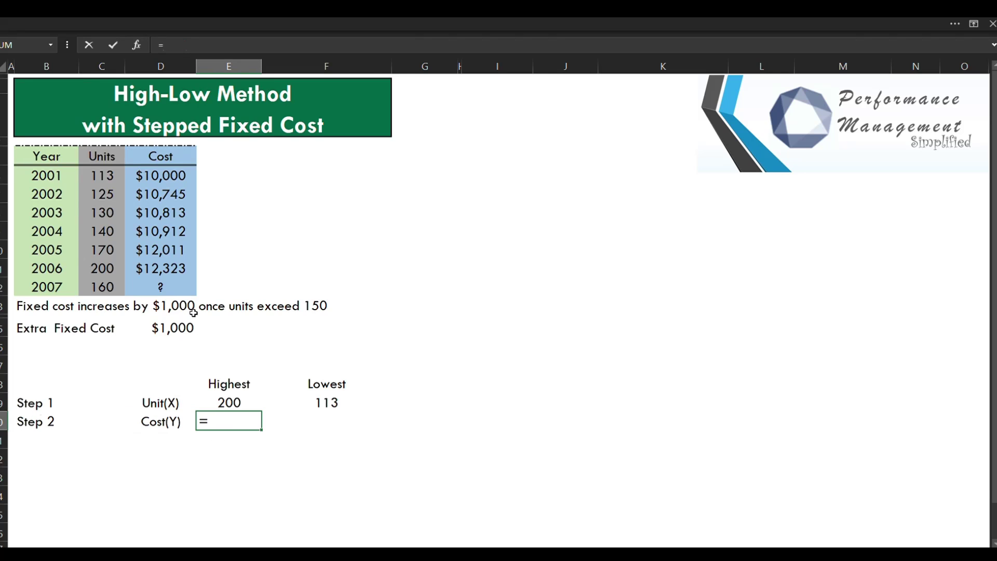
{"action": "left_click", "coordinate": [181, 269]}
{"action": "key", "text": "ctrl+Return"}
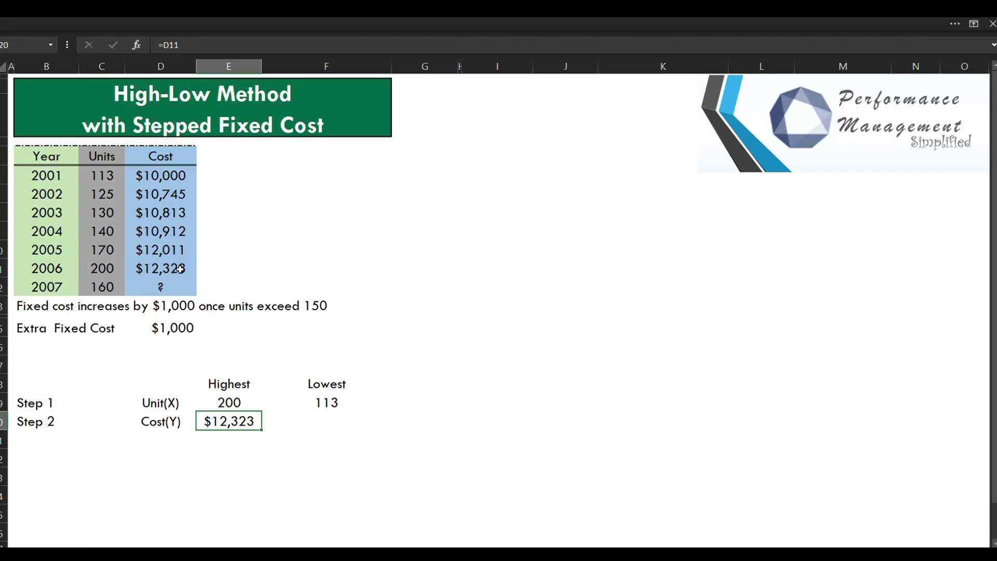
{"action": "left_click", "coordinate": [329, 424]}
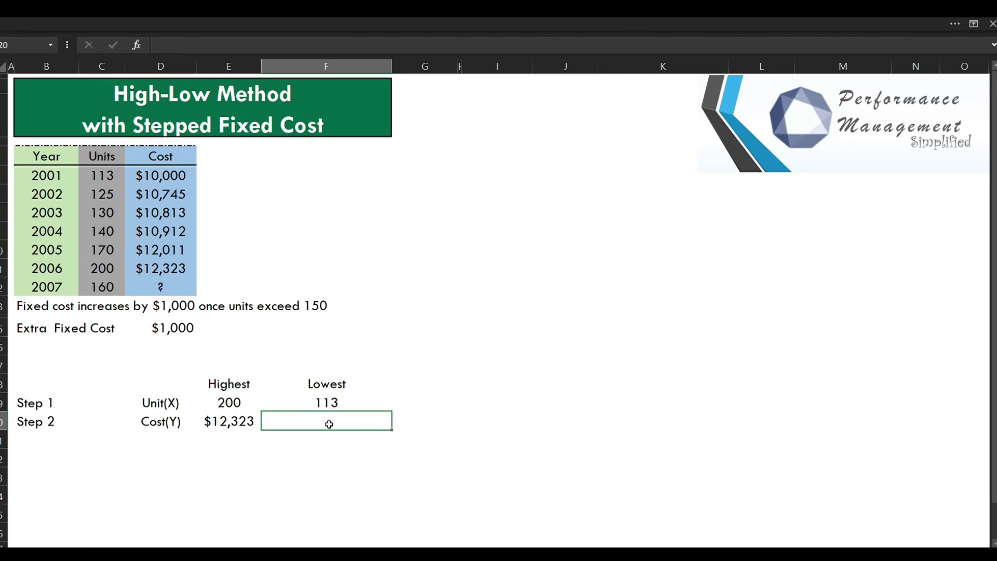
{"action": "type", "text": "="}
{"action": "left_click", "coordinate": [159, 176]}
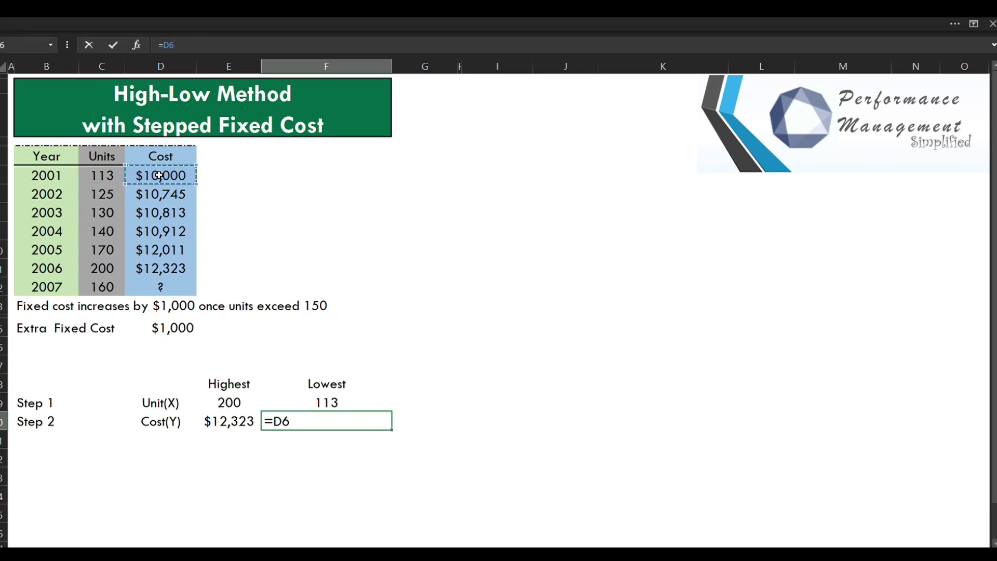
{"action": "key", "text": "ctrl+Return"}
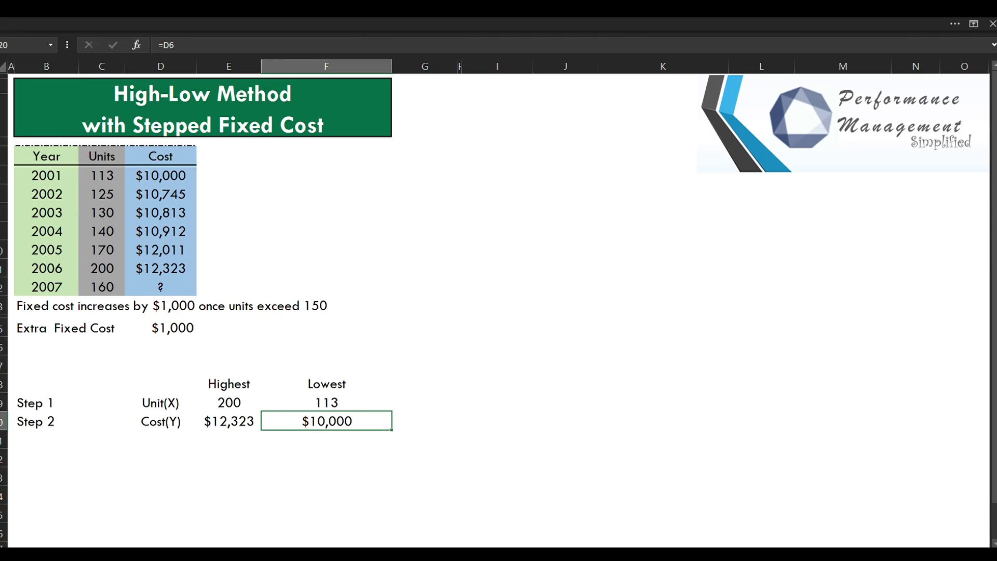
{"action": "left_click", "coordinate": [227, 401]}
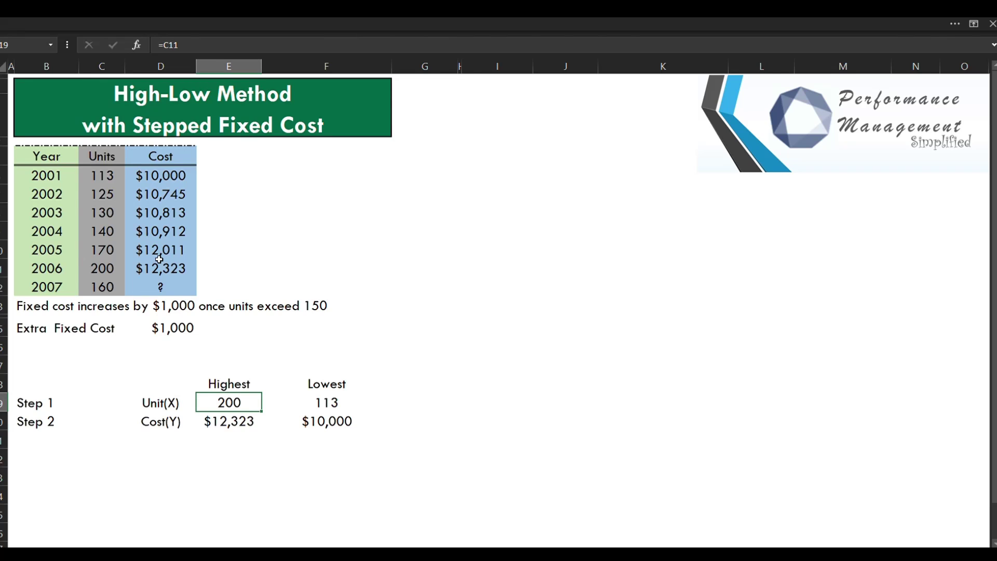
{"action": "left_click", "coordinate": [172, 306]}
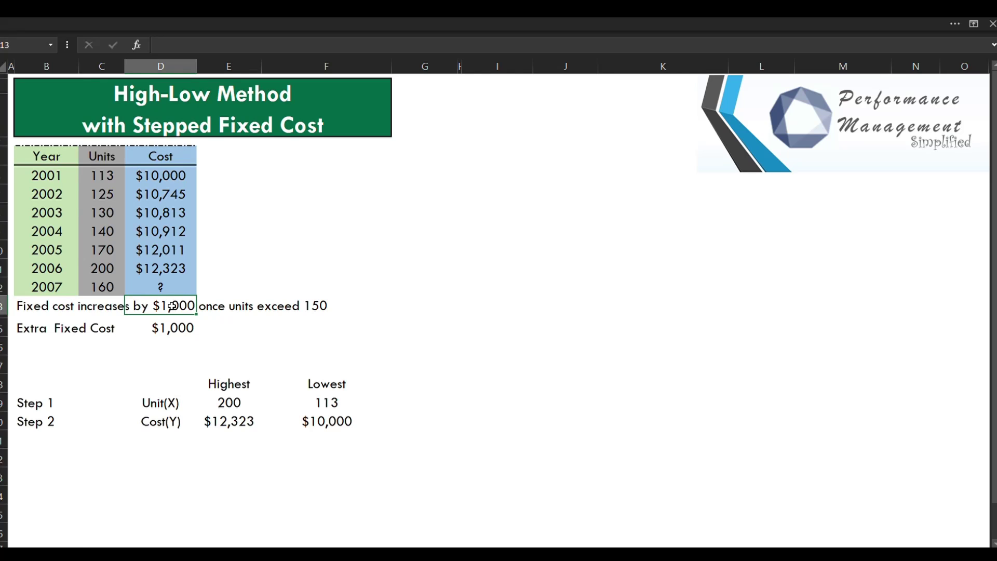
{"action": "left_click", "coordinate": [230, 422]}
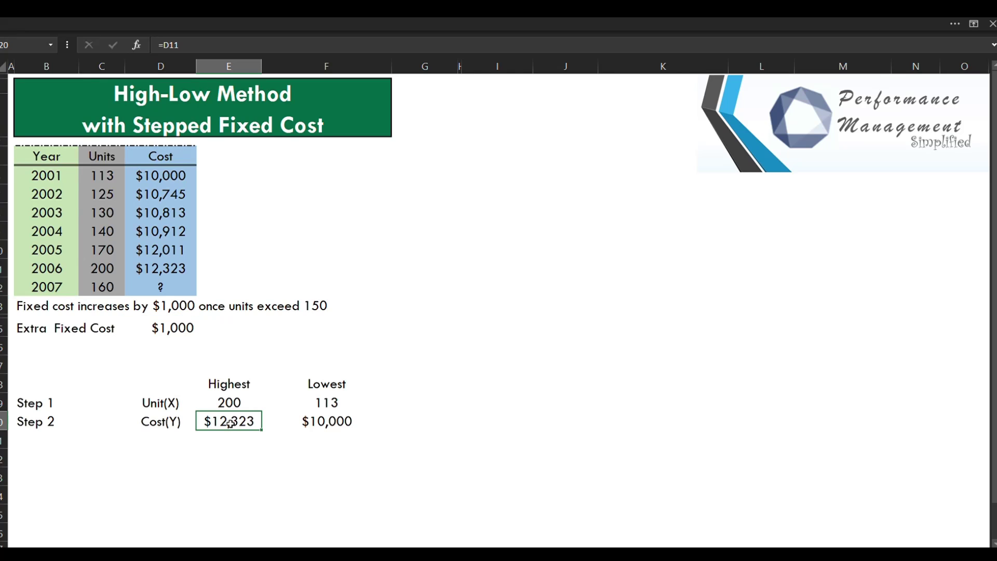
{"action": "left_click", "coordinate": [318, 403]}
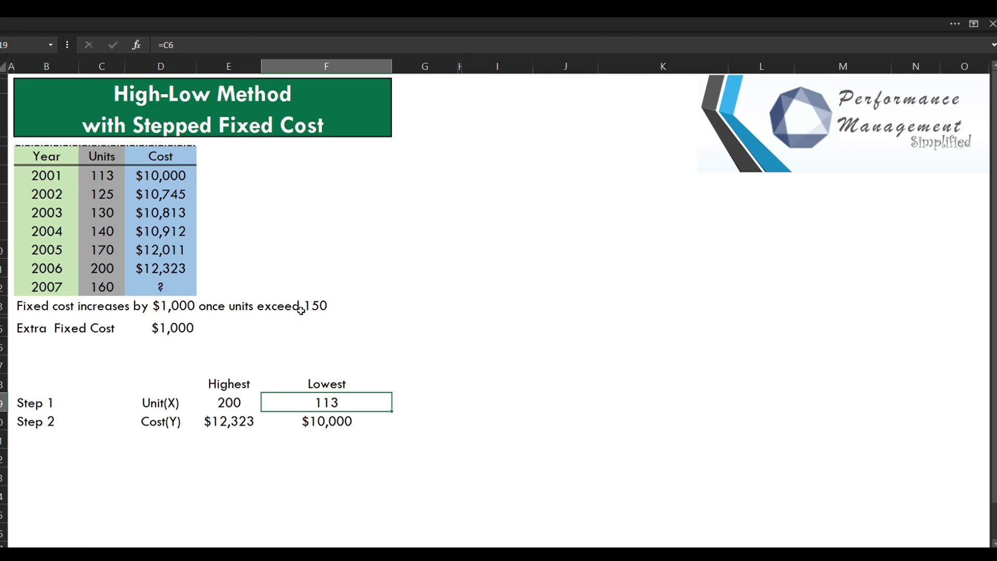
{"action": "left_click", "coordinate": [322, 418]}
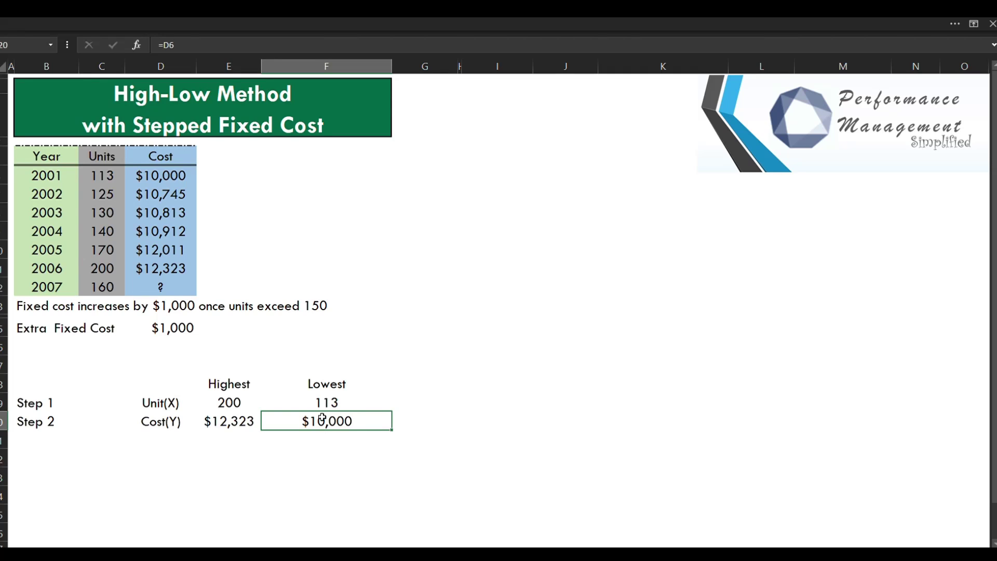
Step: Add the note "exclude the stepped Fixed Cost" in E17 above the Highest heading
{"action": "left_click", "coordinate": [213, 365]}
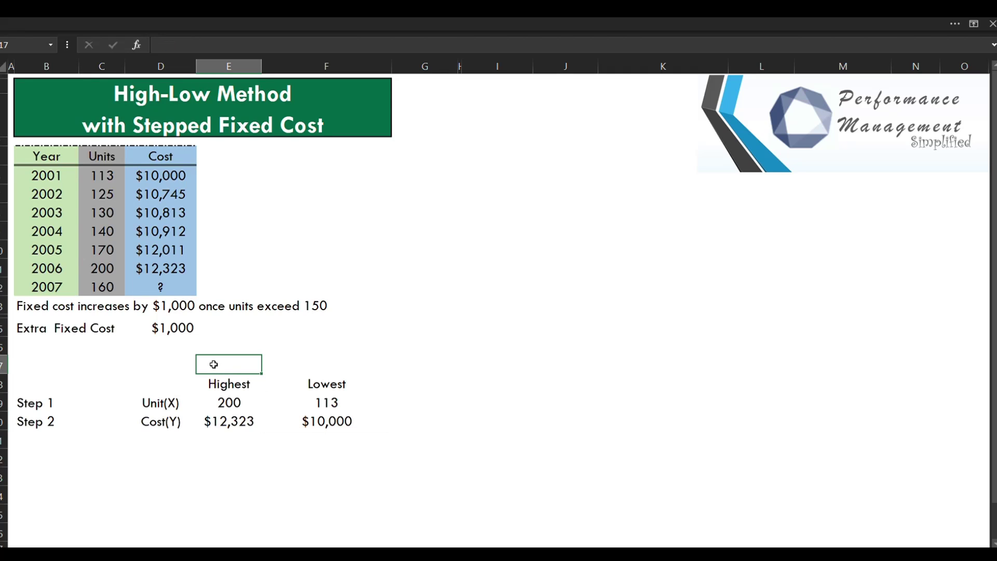
{"action": "type", "text": "exclude the stepp"}
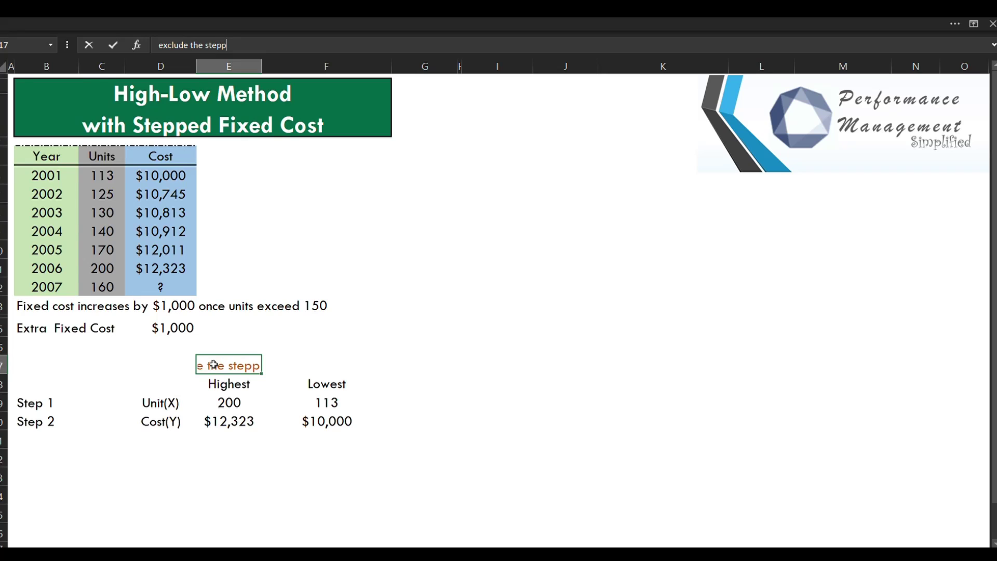
{"action": "type", "text": "ed Fixe"}
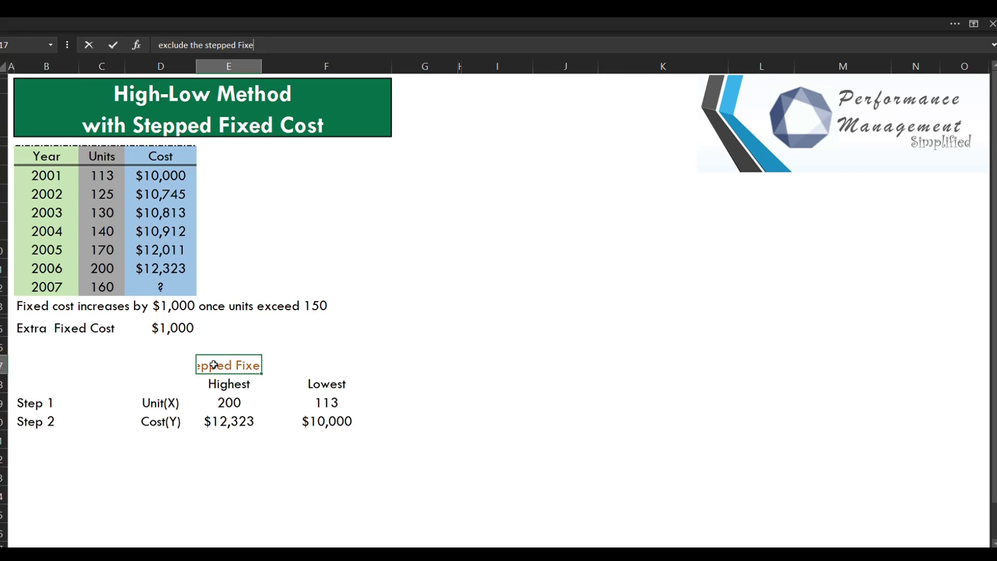
{"action": "type", "text": "d Cost"}
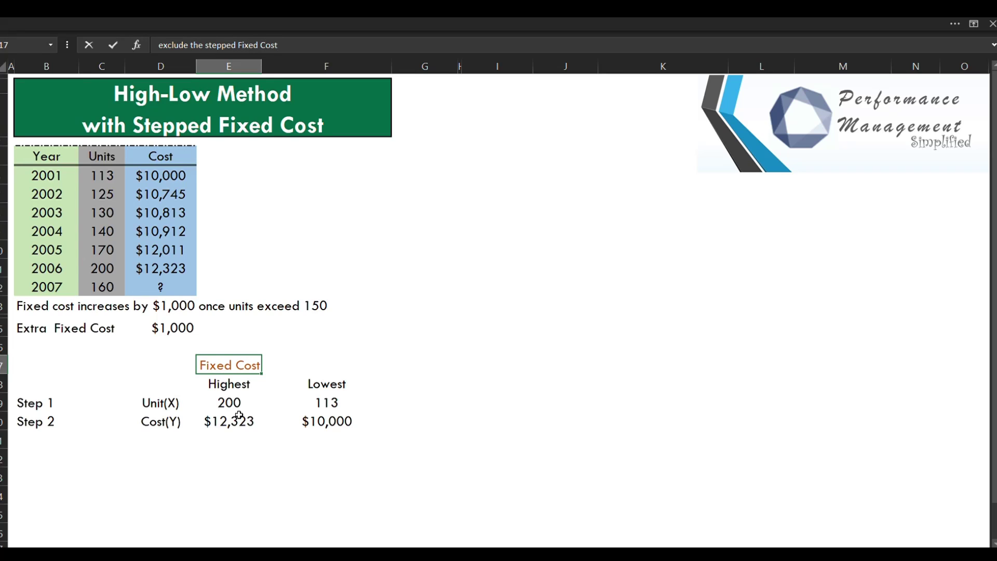
Step: Subtract the extra fixed cost from the highest cost in E20, making the formula =D11-D15
{"action": "left_click", "coordinate": [239, 416]}
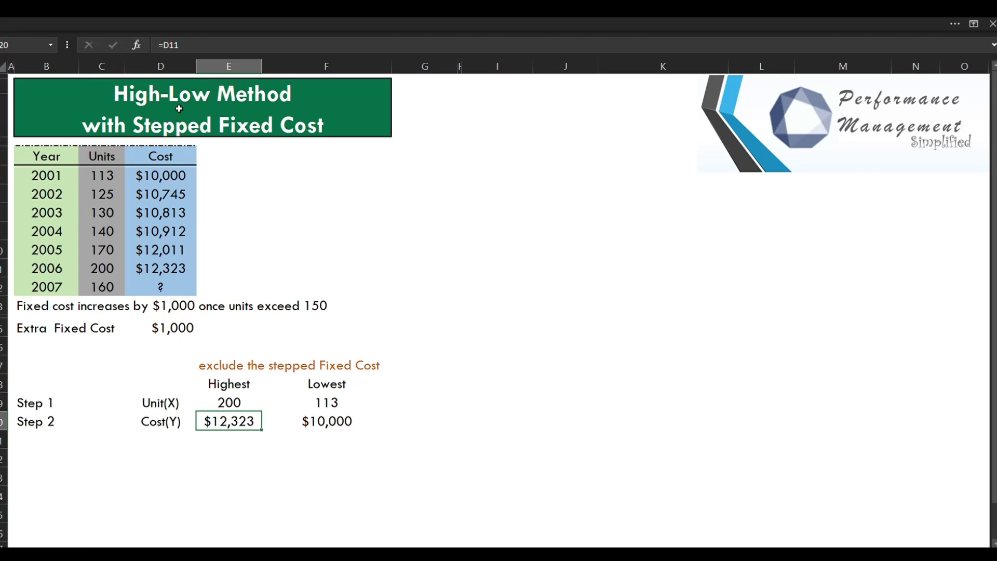
{"action": "left_click", "coordinate": [187, 45]}
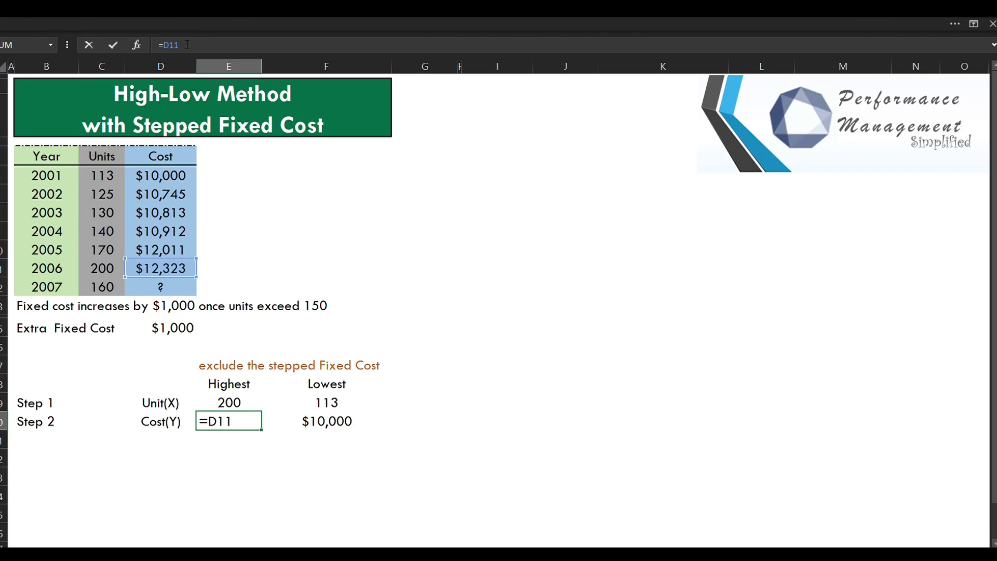
{"action": "type", "text": "-"}
{"action": "left_click", "coordinate": [166, 328]}
{"action": "key", "text": "ctrl+Return"}
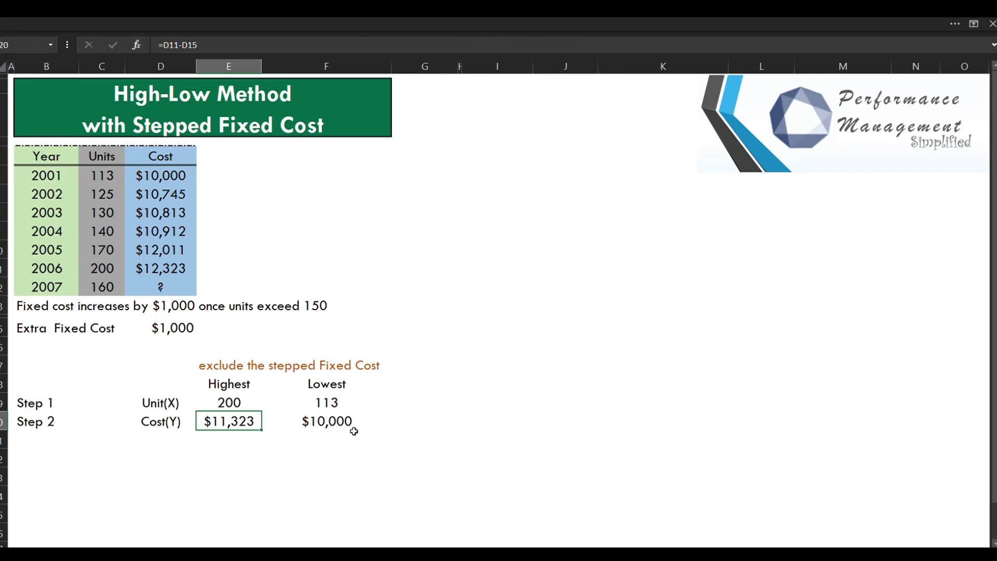
Step: Add a "Difference" heading in G18 and calculate the units difference in G19 with =E19-F19
{"action": "left_click", "coordinate": [402, 382]}
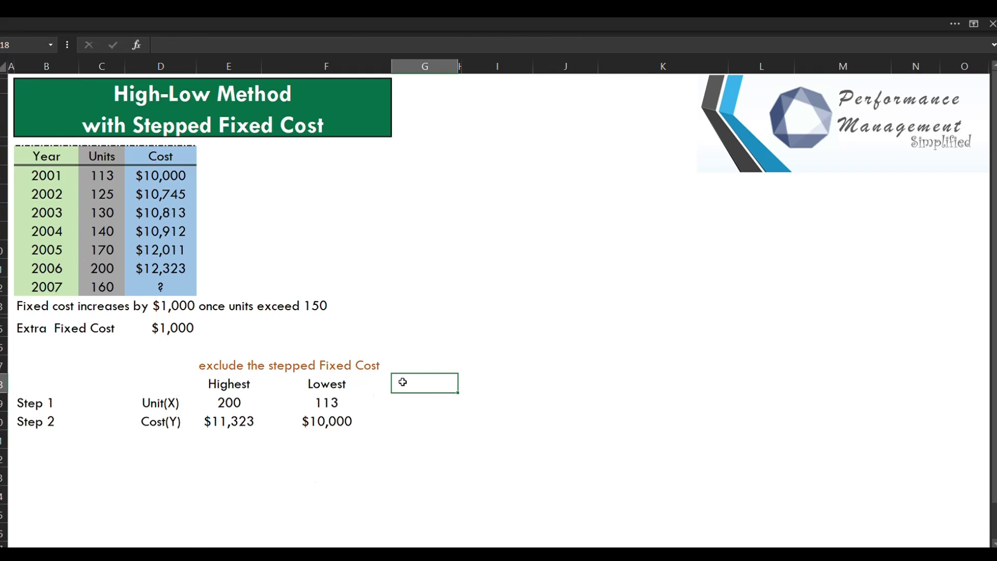
{"action": "type", "text": "Difference"}
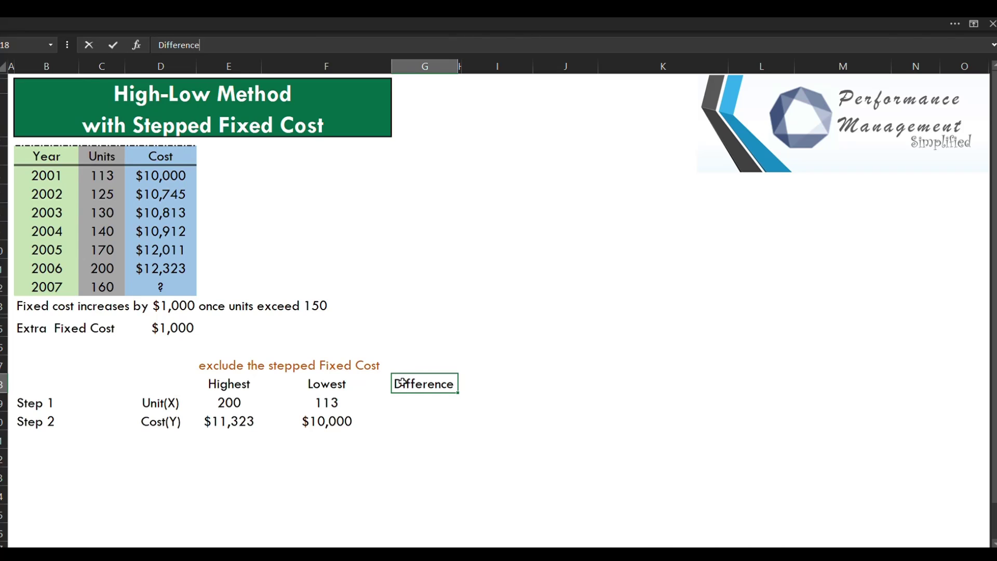
{"action": "left_click", "coordinate": [425, 407]}
{"action": "type", "text": "="}
{"action": "key", "text": "Left"}
{"action": "key", "text": "Left"}
{"action": "key", "text": "Left"}
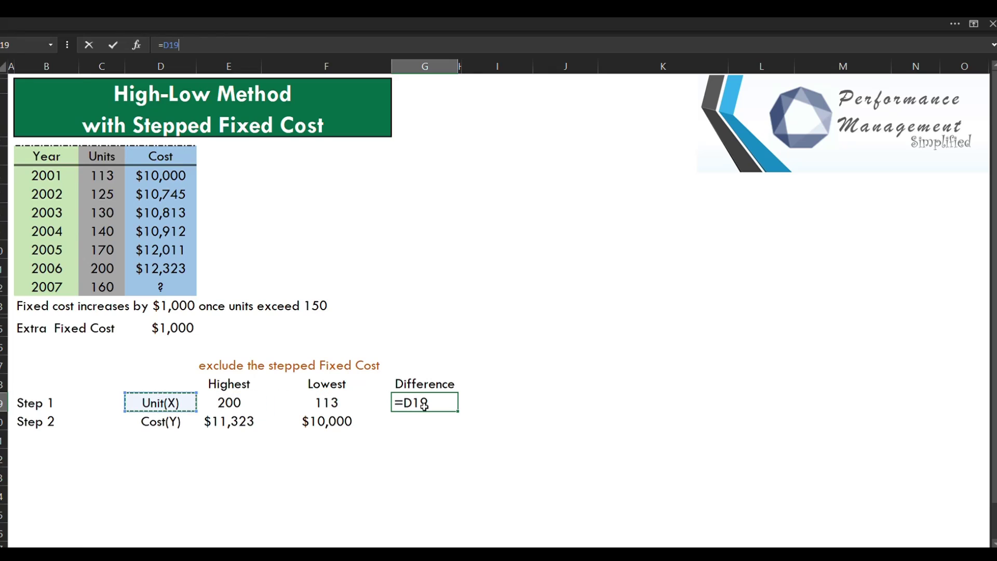
{"action": "key", "text": "Right"}
{"action": "type", "text": "-"}
{"action": "key", "text": "Left"}
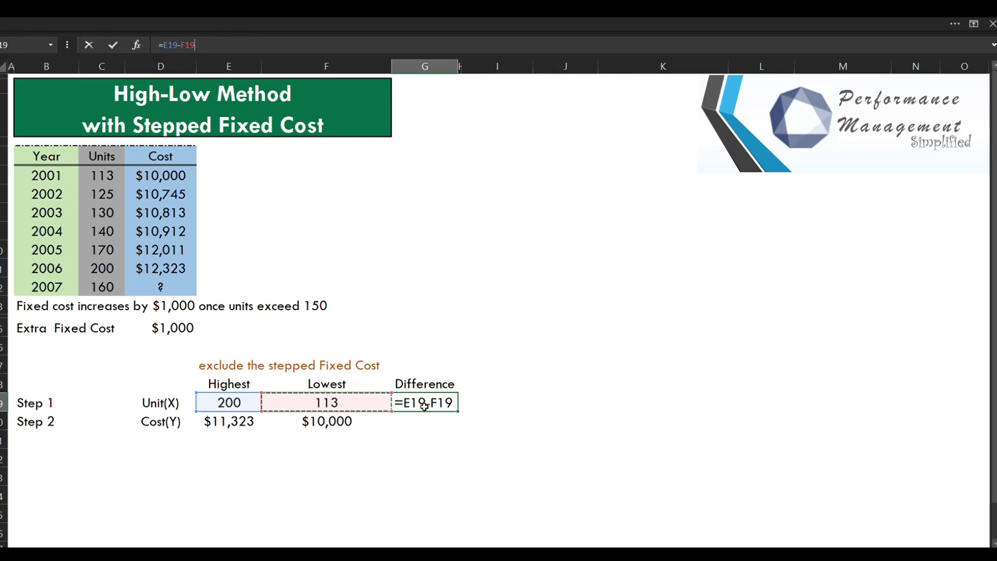
{"action": "key", "text": "ctrl+Return"}
Step: Calculate the difference between the highest and lowest cost in G20 with =E20-F20
{"action": "key", "text": "Down"}
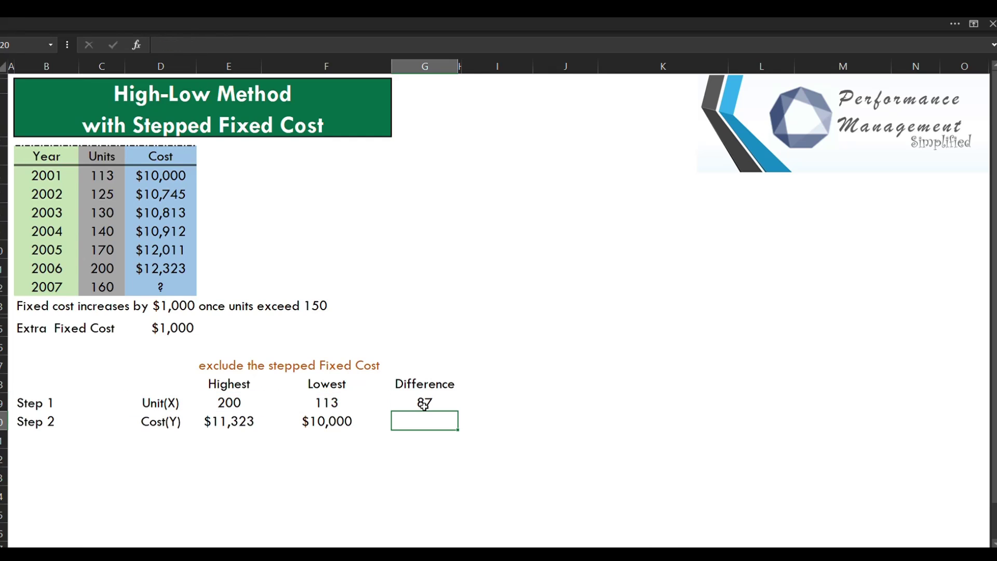
{"action": "type", "text": "="}
{"action": "key", "text": "Left"}
{"action": "key", "text": "Left"}
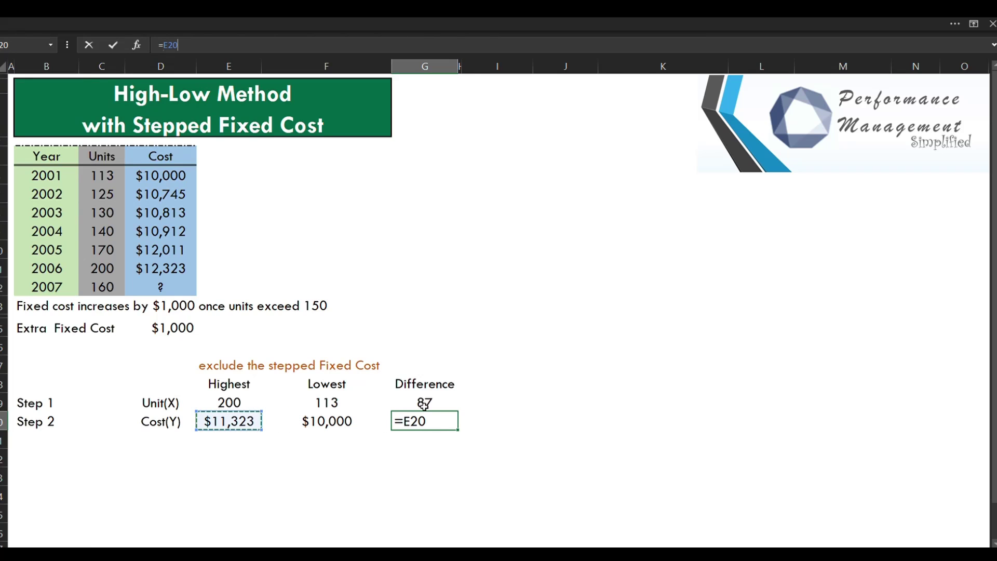
{"action": "type", "text": "-"}
{"action": "key", "text": "Left"}
{"action": "key", "text": "ctrl+Return"}
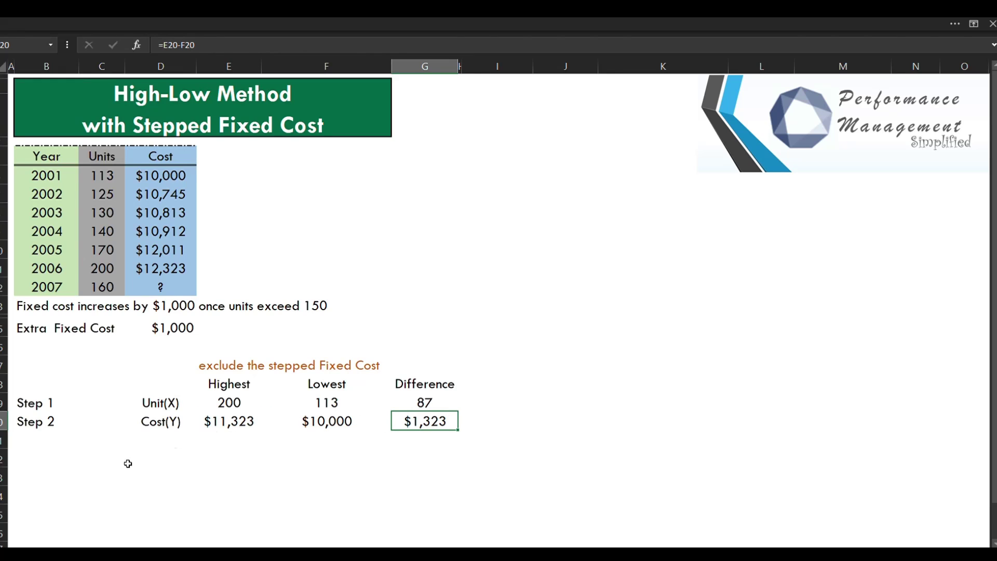
Step: Label row 22 as "Step 3" in B22 and select D22 in the same row
{"action": "left_click", "coordinate": [24, 458]}
{"action": "type", "text": "Step 3"}
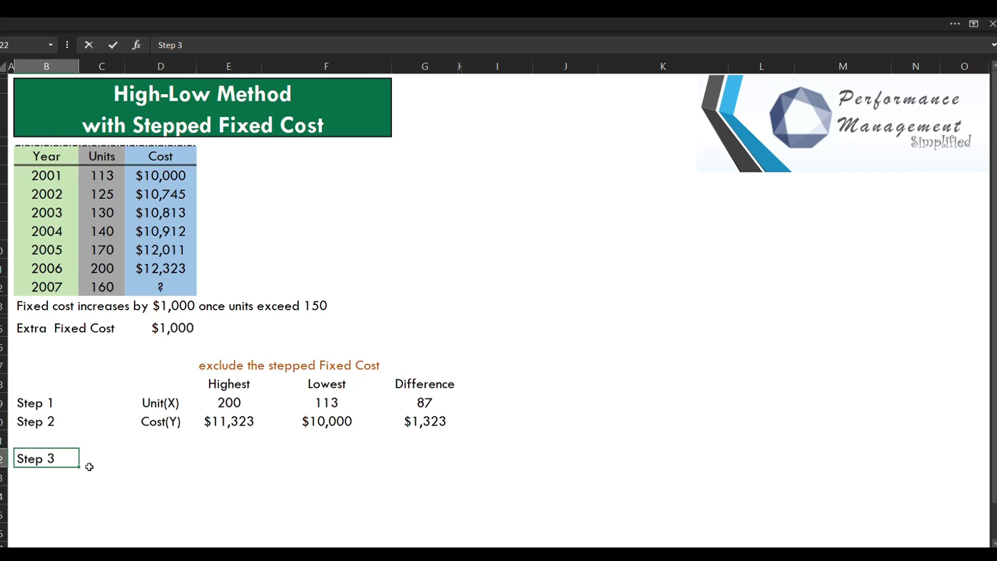
{"action": "left_click", "coordinate": [145, 458]}
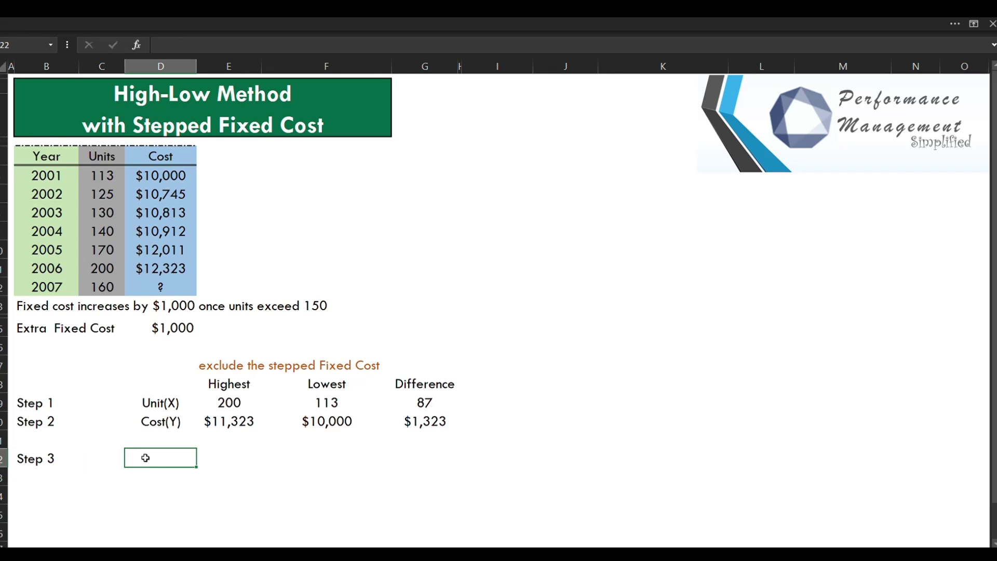